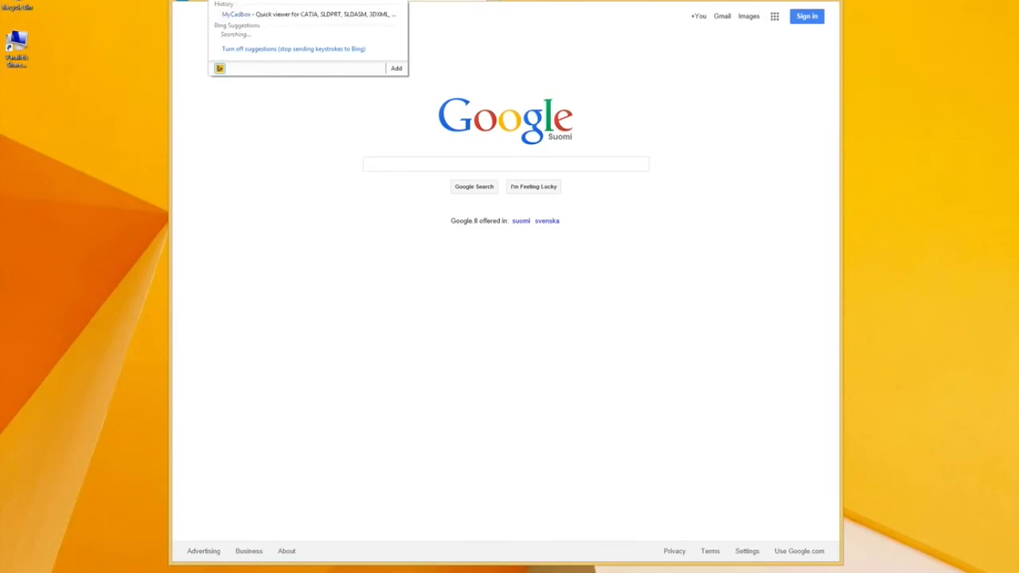
# Download the MyCadbox 30-day trial installer from the website and run it.
pyautogui.click(295, 0)
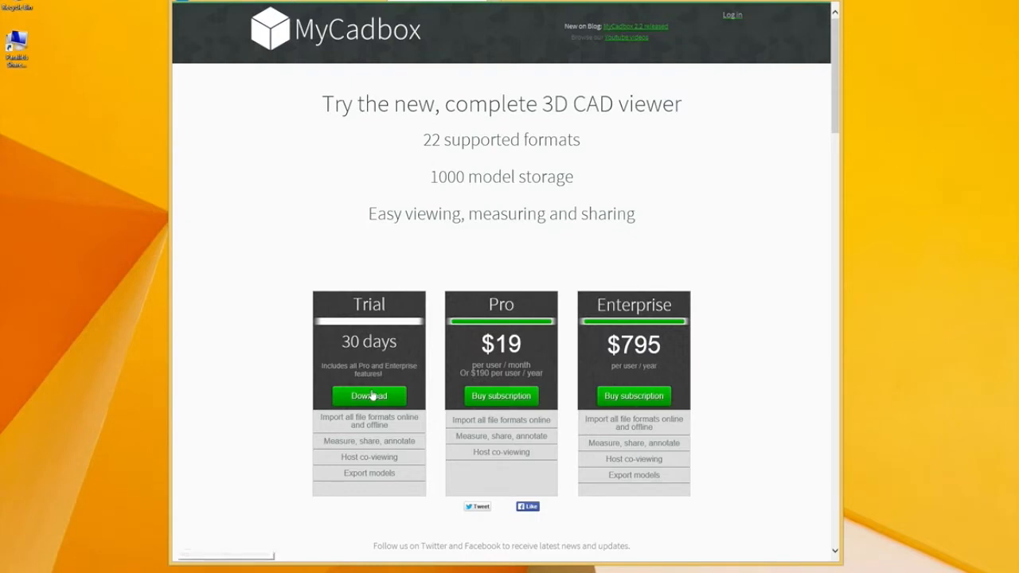
pyautogui.click(371, 397)
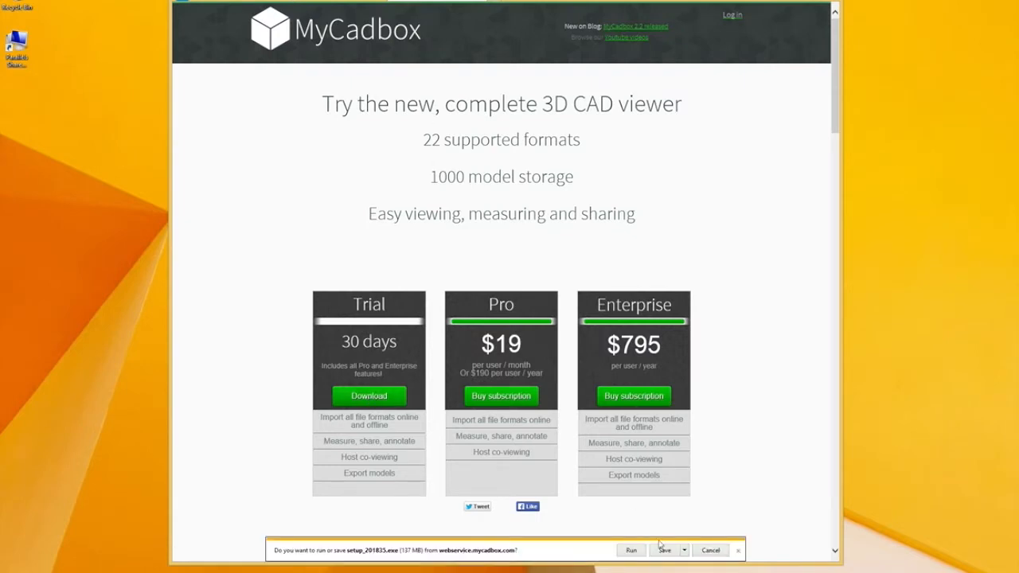
pyautogui.click(668, 552)
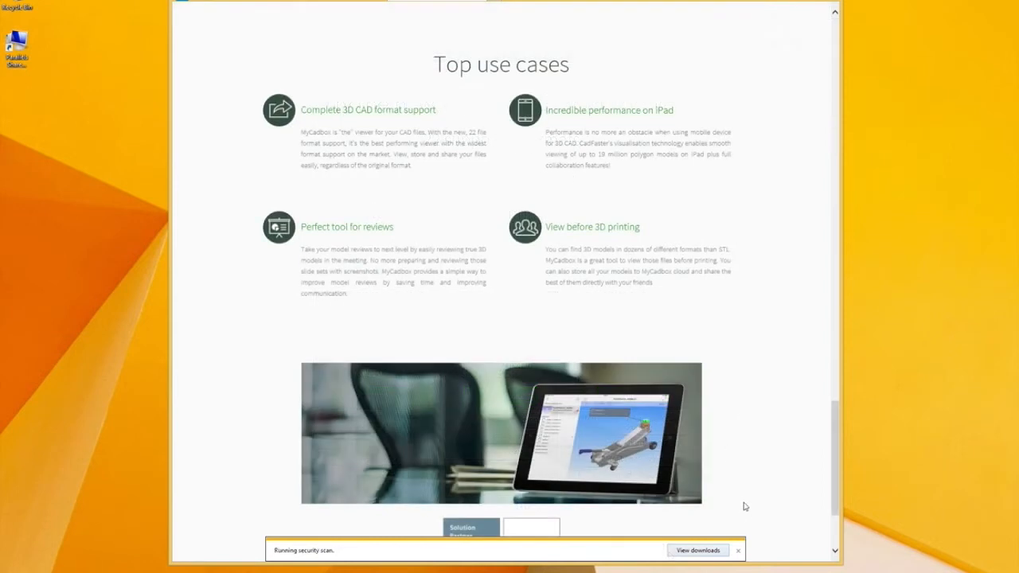
pyautogui.click(596, 551)
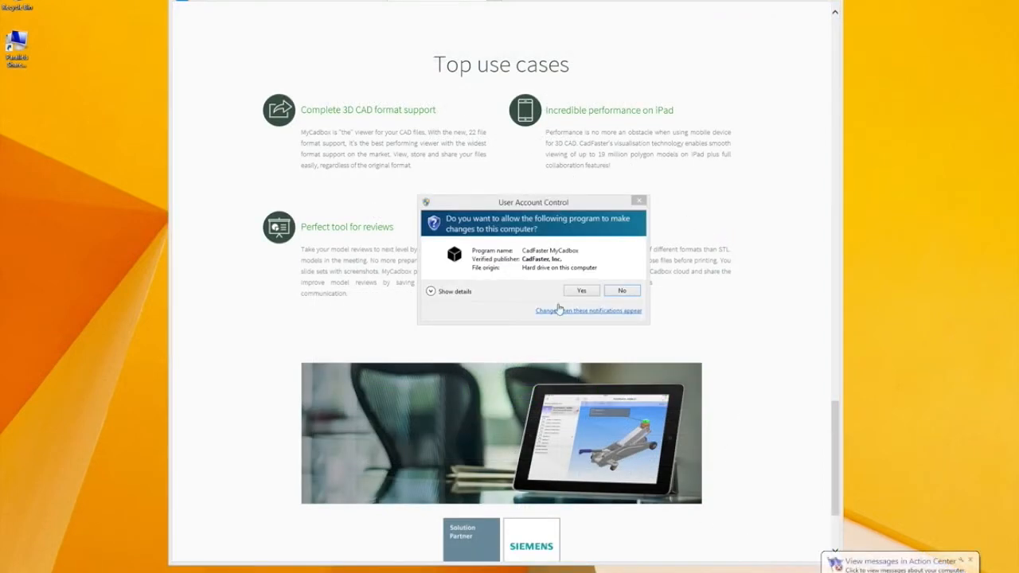
# Allow the installer, accept the default setup choices and install MyCadbox.
pyautogui.click(587, 292)
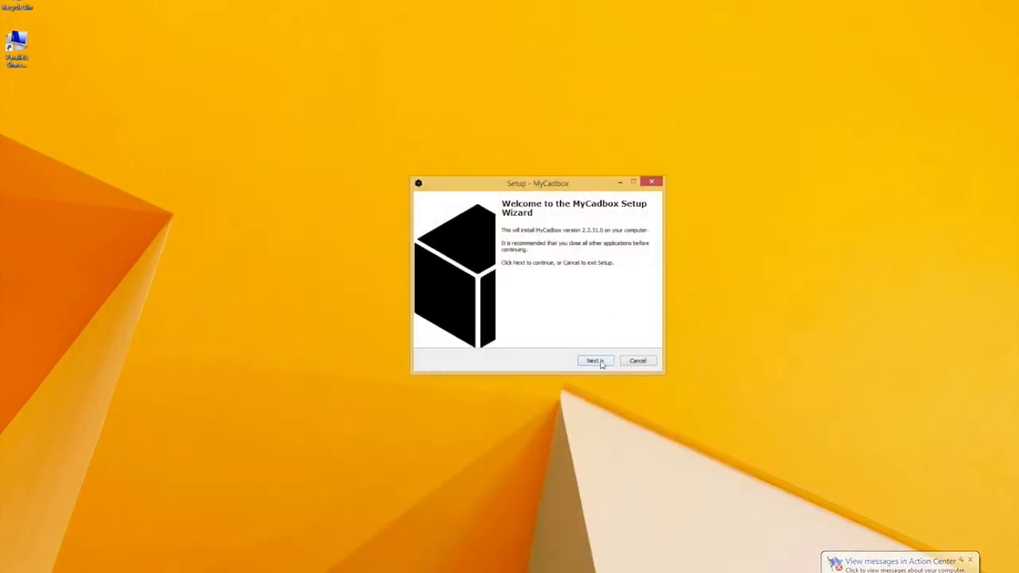
pyautogui.click(595, 360)
pyautogui.click(595, 360)
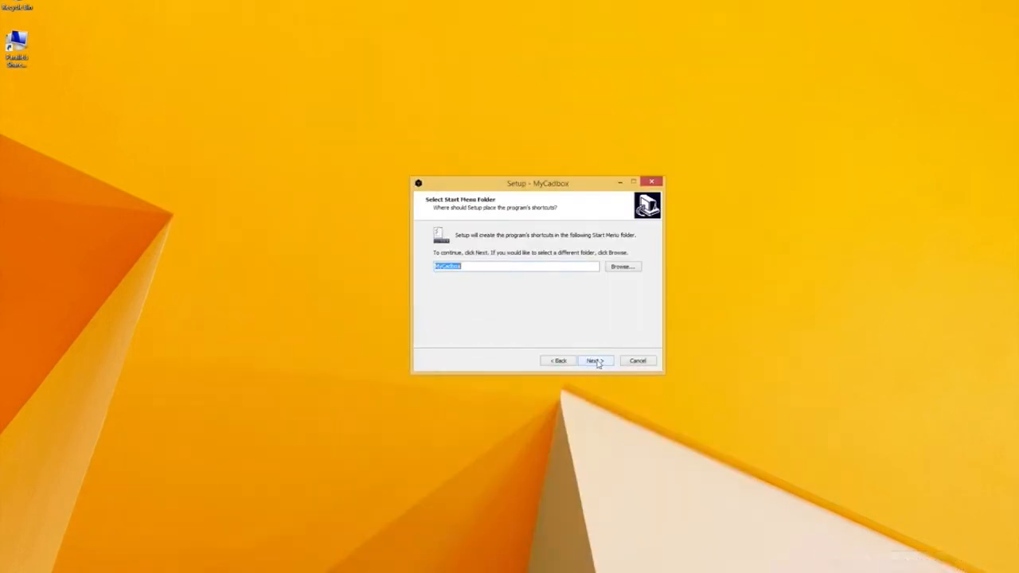
pyautogui.moveTo(641, 260); pyautogui.dragTo(640, 316)
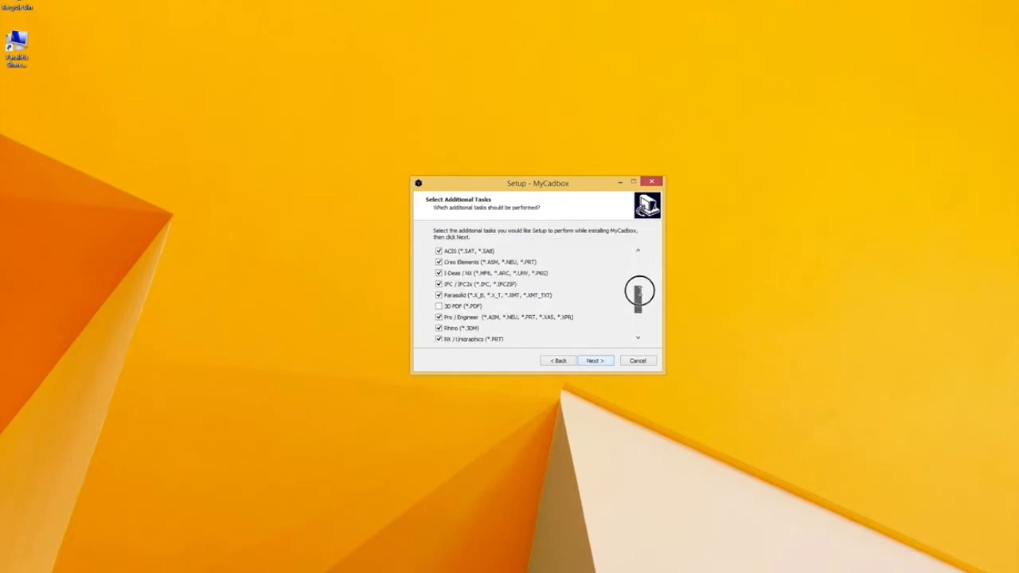
pyautogui.click(596, 360)
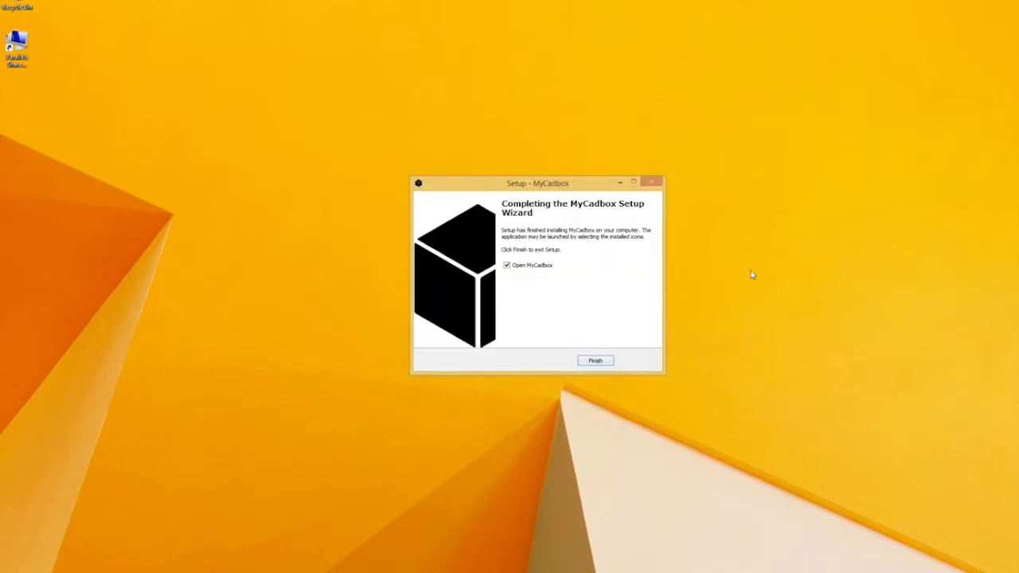
# Finish setup, reach the login form and enter the account email and password.
pyautogui.click(596, 361)
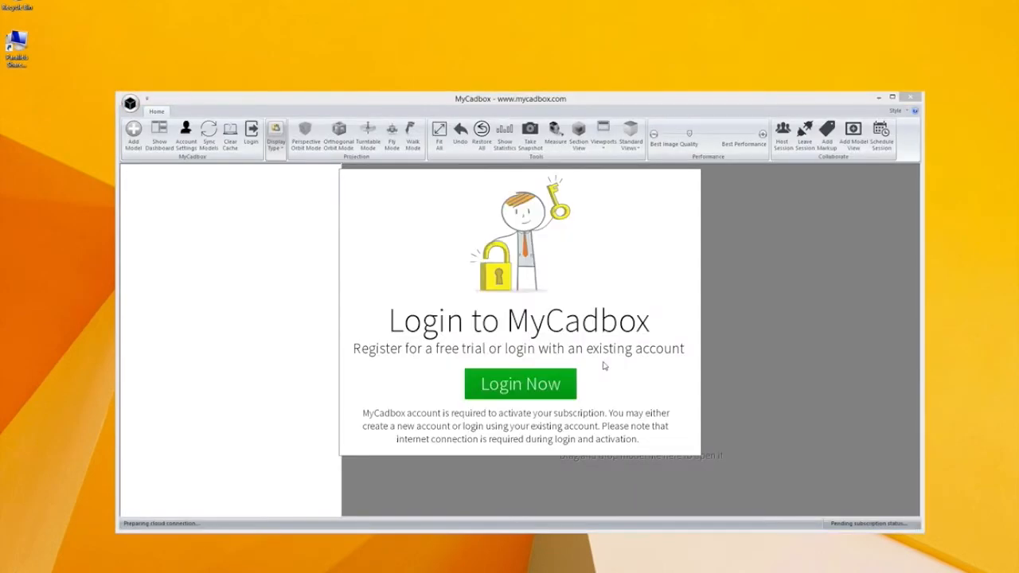
pyautogui.click(529, 385)
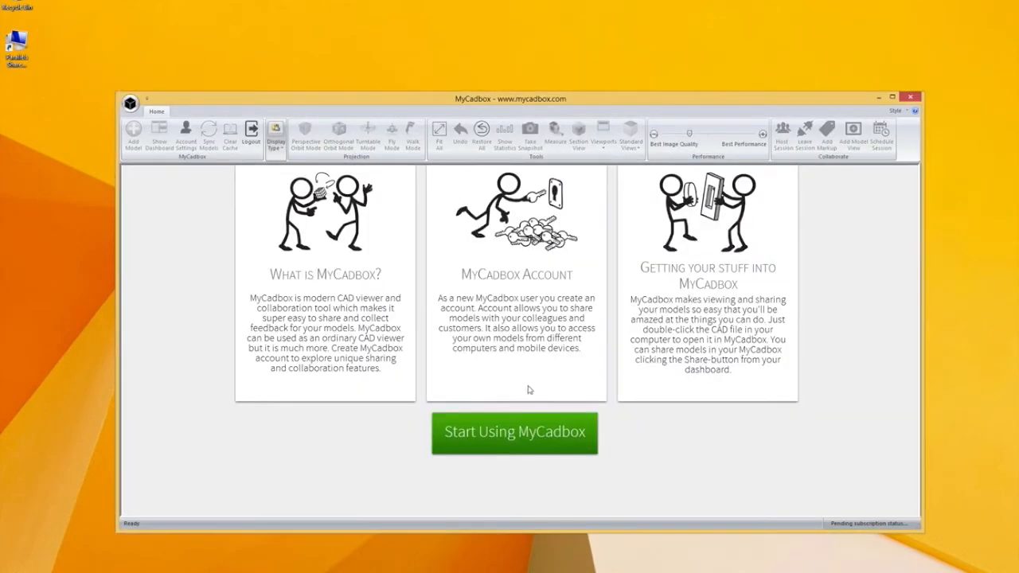
pyautogui.click(509, 433)
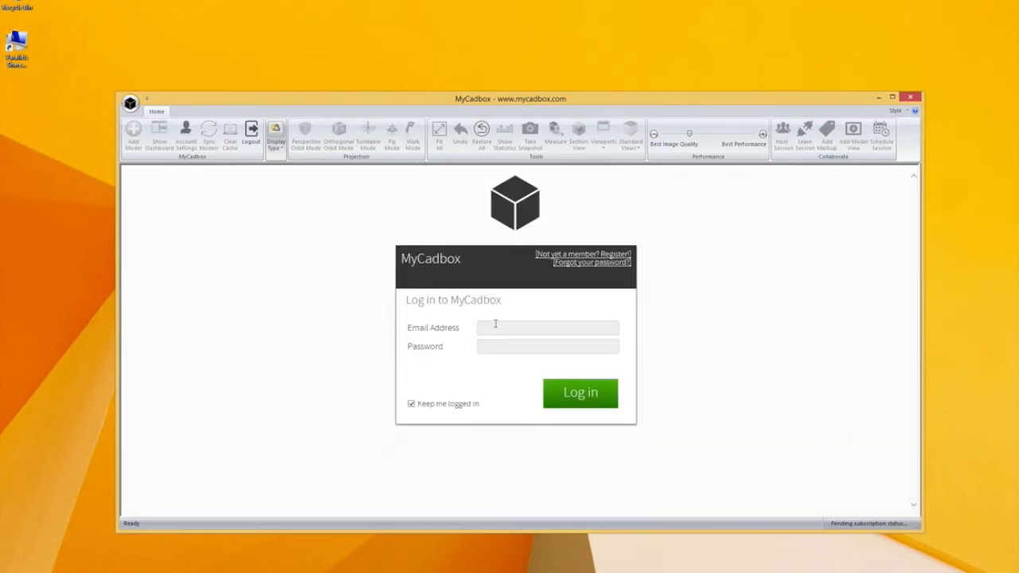
pyautogui.write('cadfaster')
pyautogui.write('.com')
pyautogui.press('Tab')
# Log in, exit Account Settings without saving, and open the shared SZEngine.STEP model.
pyautogui.click(579, 396)
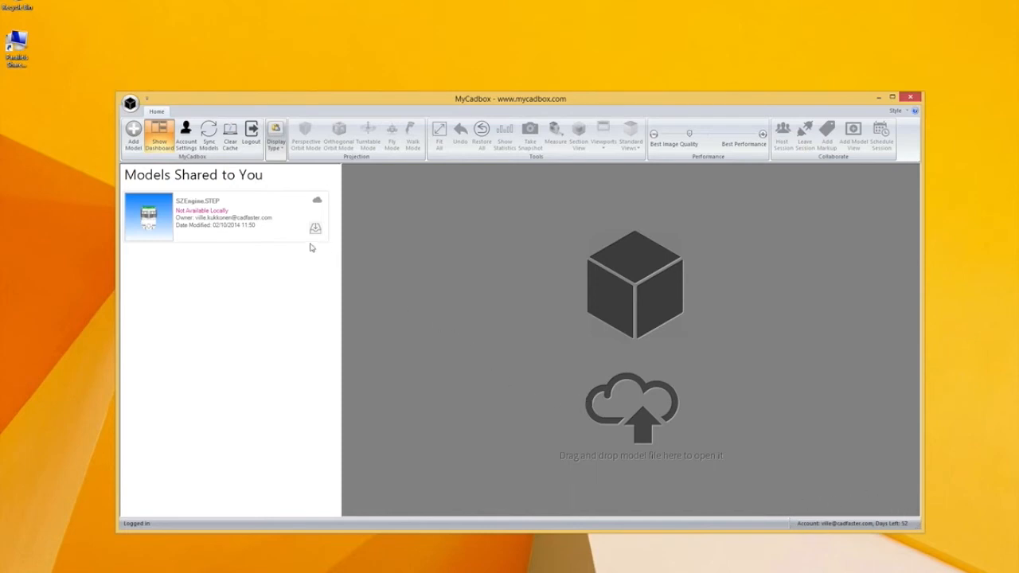
pyautogui.click(186, 135)
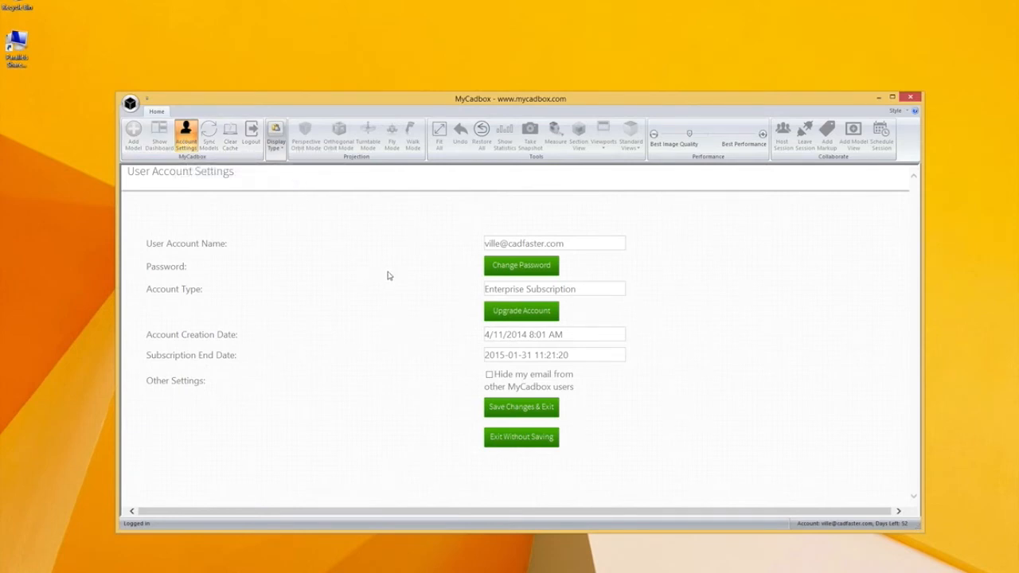
pyautogui.click(522, 438)
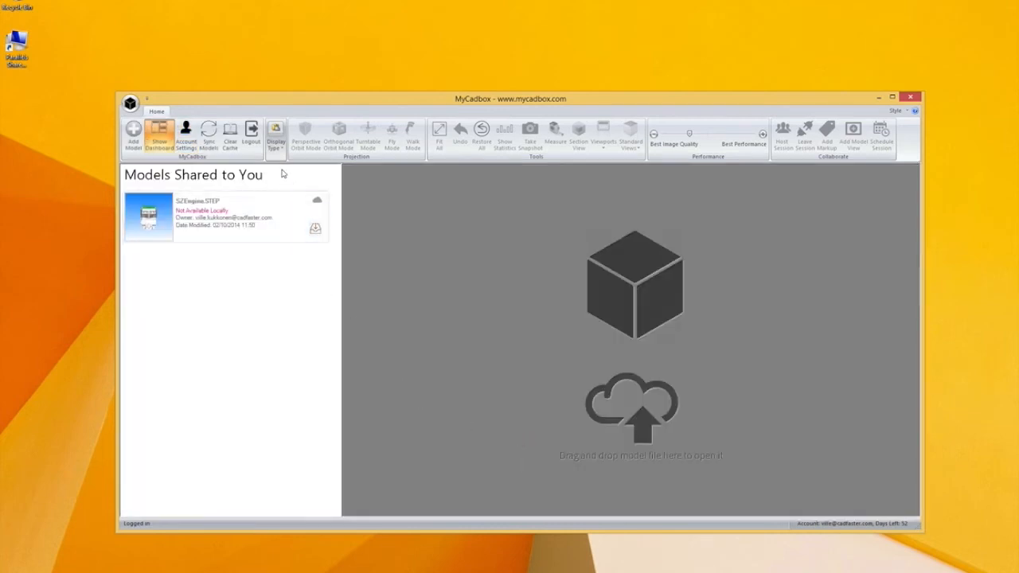
pyautogui.doubleClick(209, 215)
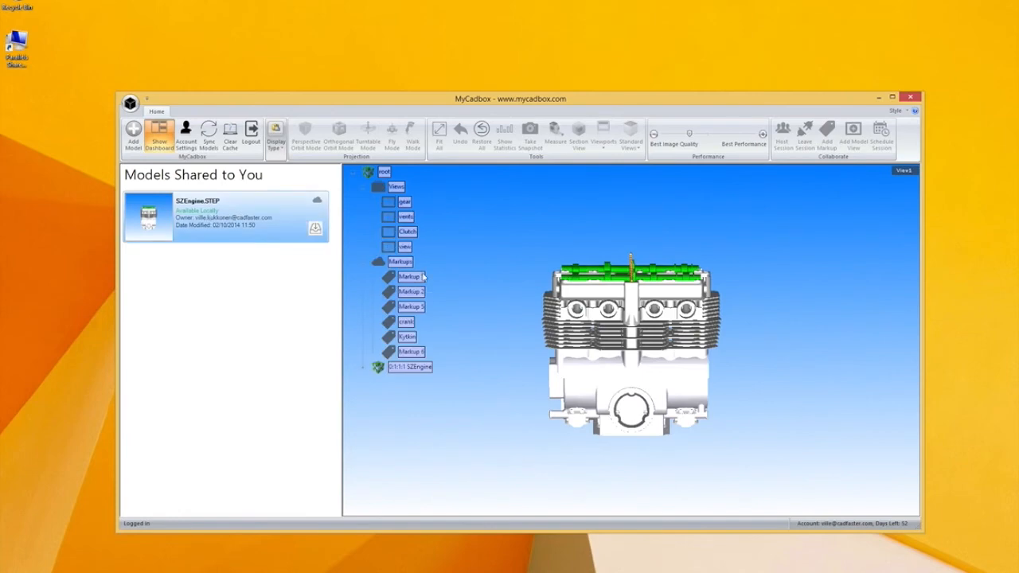
# Orbit the loaded SZEngine engine model to a three-quarter view.
pyautogui.moveTo(589, 335)
pyautogui.mouseDown()
pyautogui.moveTo(636, 357)
pyautogui.moveTo(743, 348)
pyautogui.moveTo(812, 314)
pyautogui.moveTo(812, 298)
pyautogui.moveTo(429, 368)
pyautogui.moveTo(328, 375)
pyautogui.mouseUp()
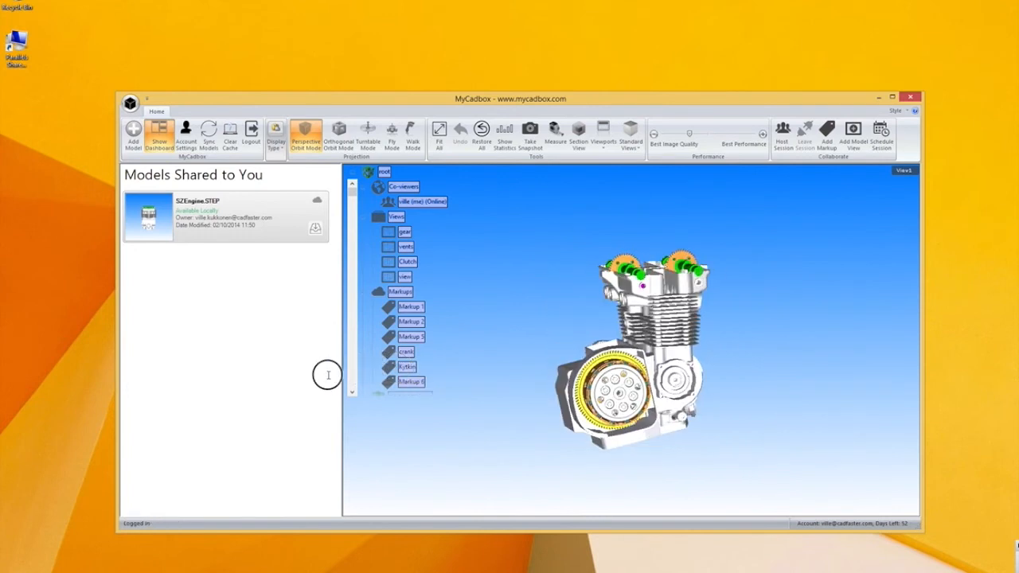
pyautogui.click(135, 142)
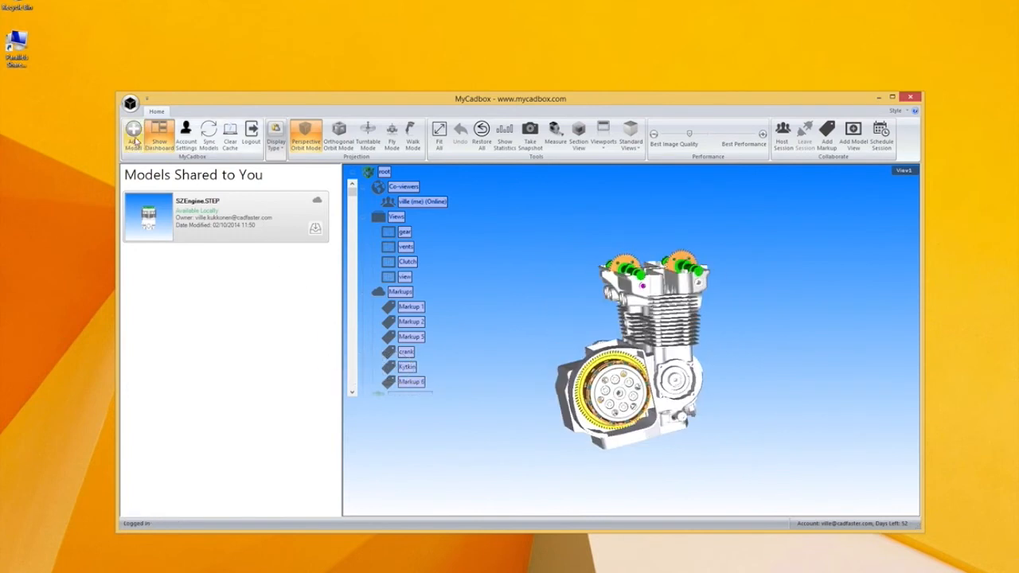
# Cancel the Add Model file picker and log out of the MyCadbox account.
pyautogui.click(136, 140)
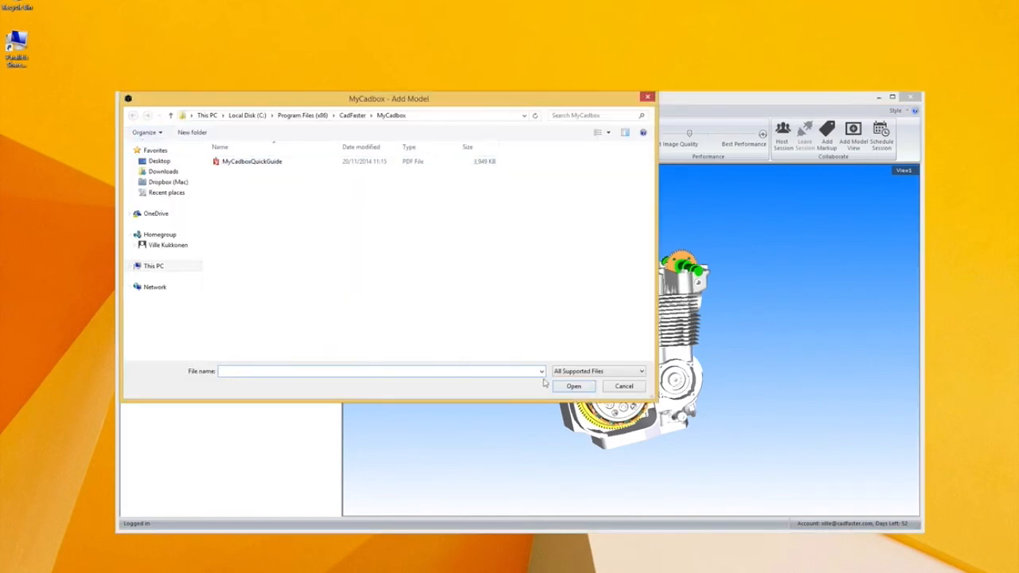
pyautogui.click(624, 387)
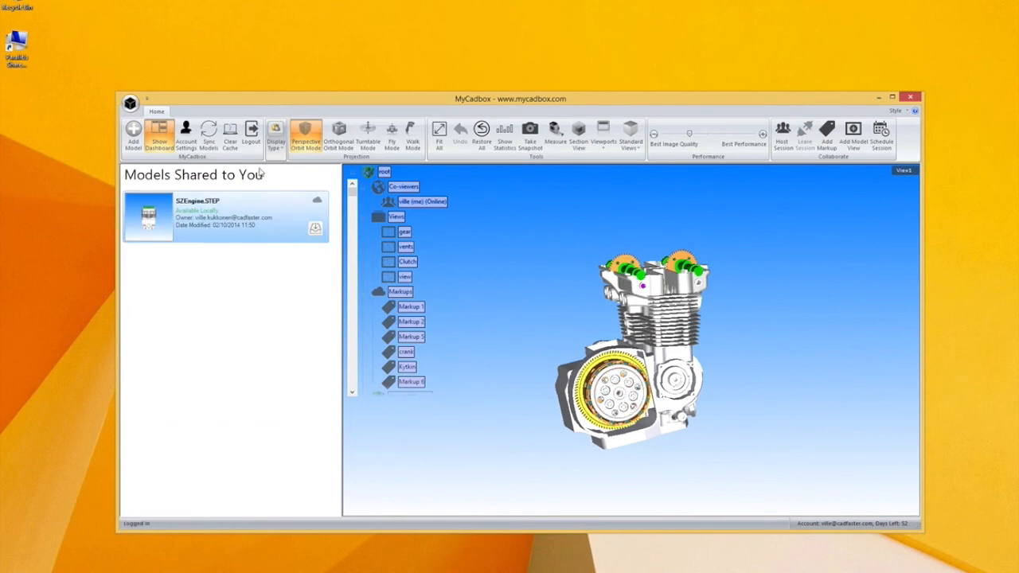
pyautogui.click(251, 137)
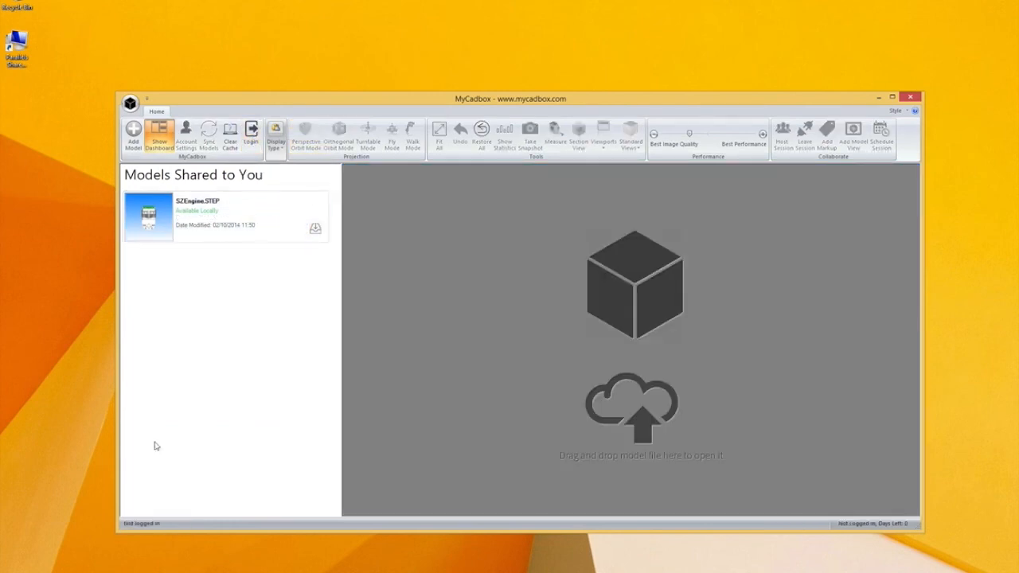